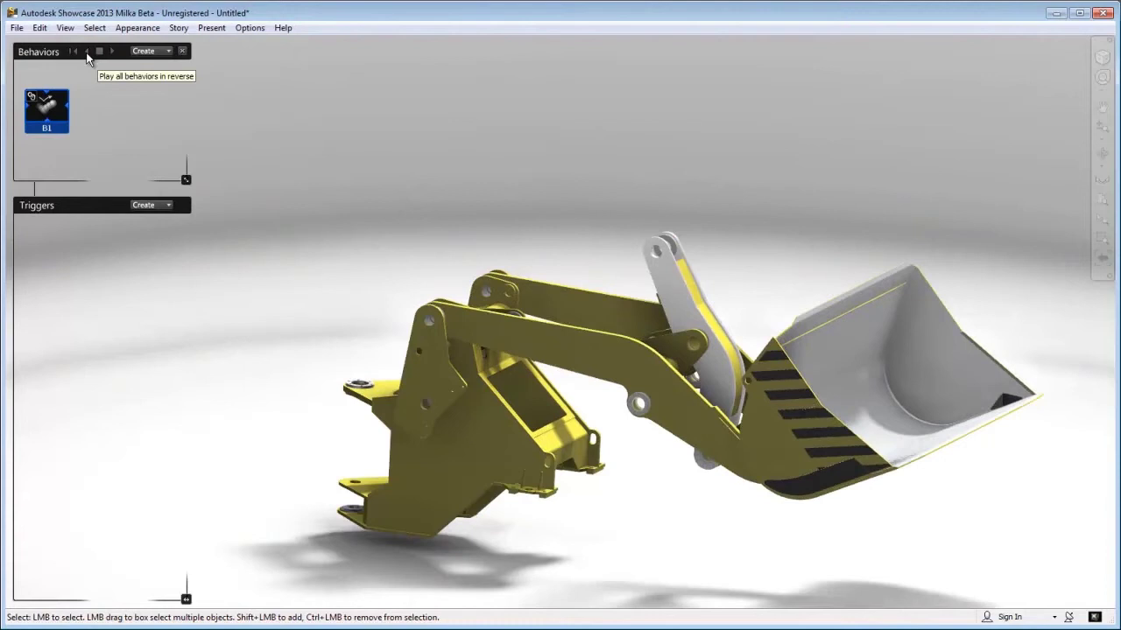
Create Shot3 as a 10-second, 360° left cinematic orbit of the loader and play it.
left_click(414, 491)
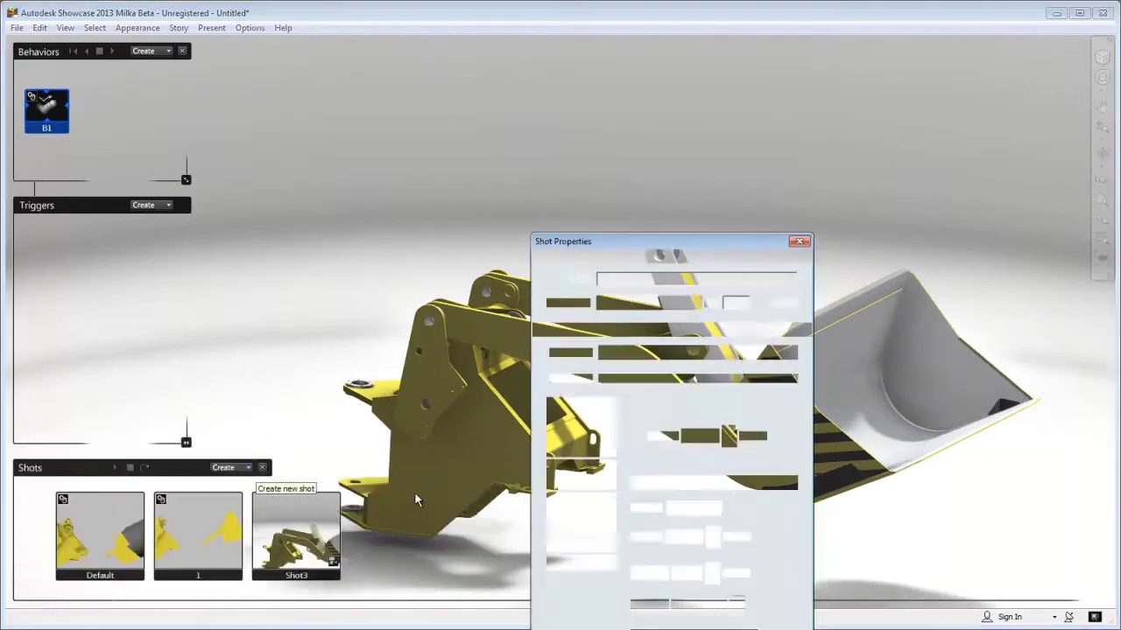
left_click(648, 299)
left_click(621, 324)
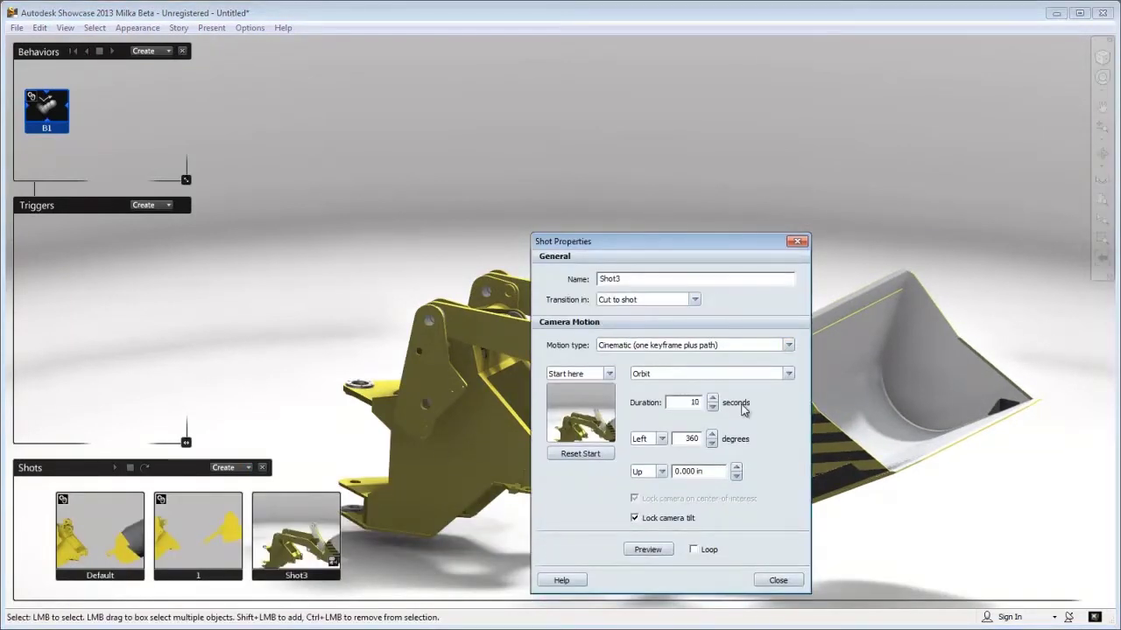
left_click(767, 583)
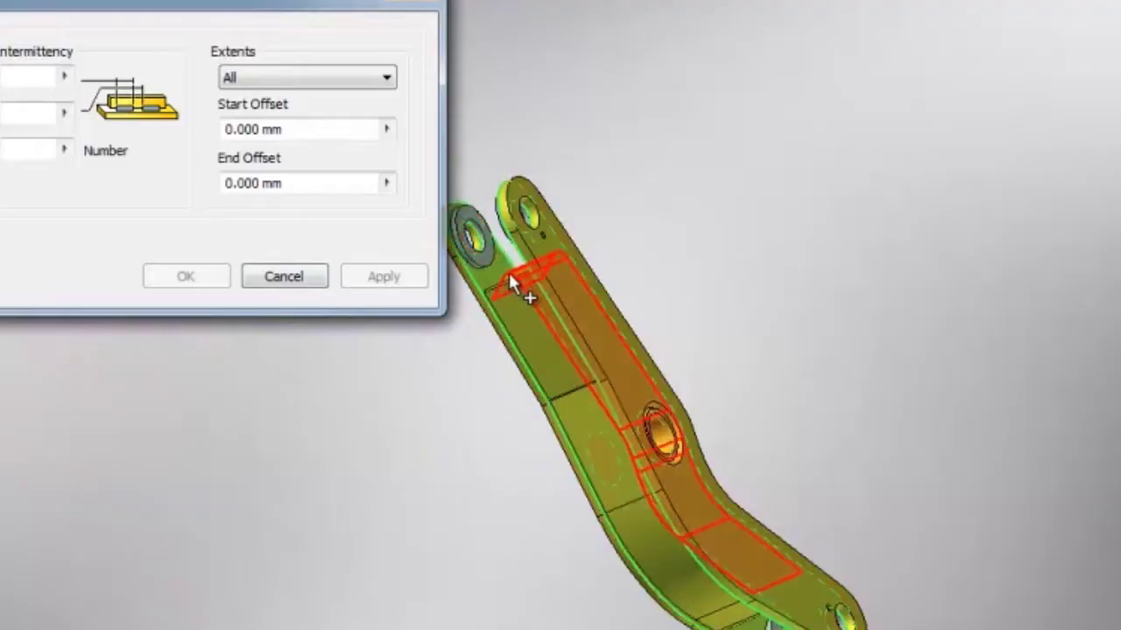
Weld the picked arm edge chain with a fillet bead, then auto-balloon the drawing view vertically.
left_click(509, 273)
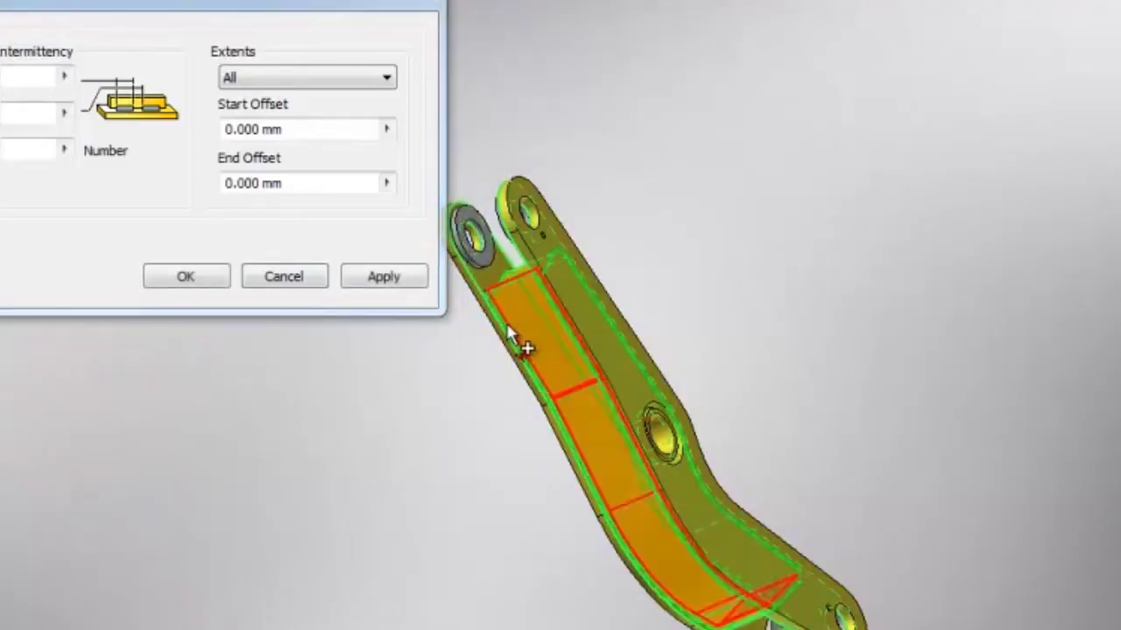
left_click(196, 285)
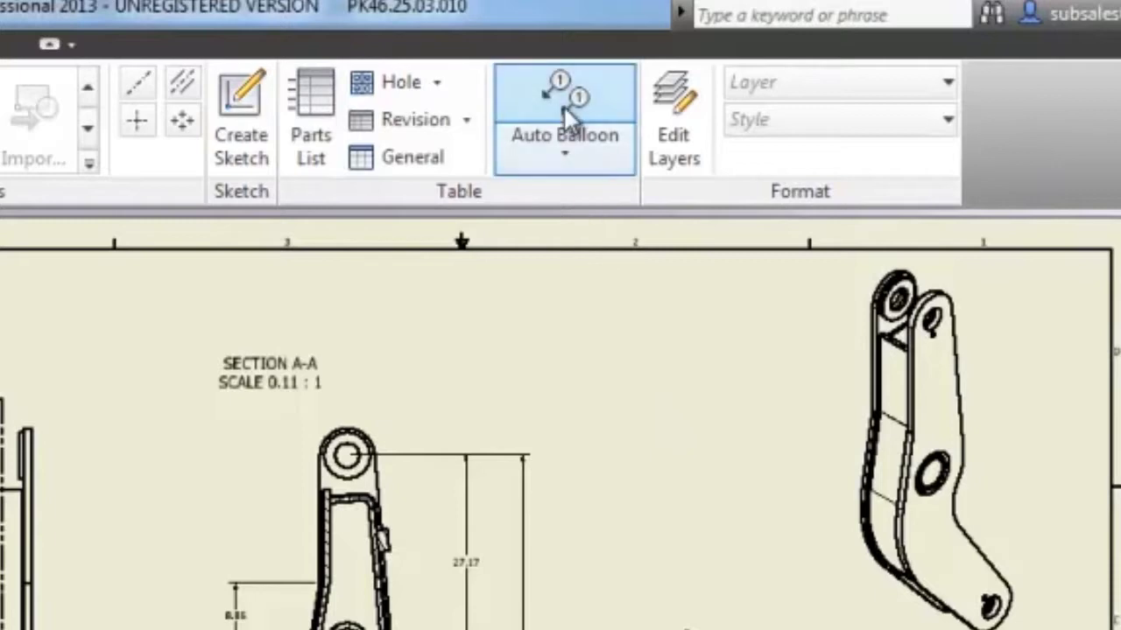
left_click(563, 105)
left_click(876, 341)
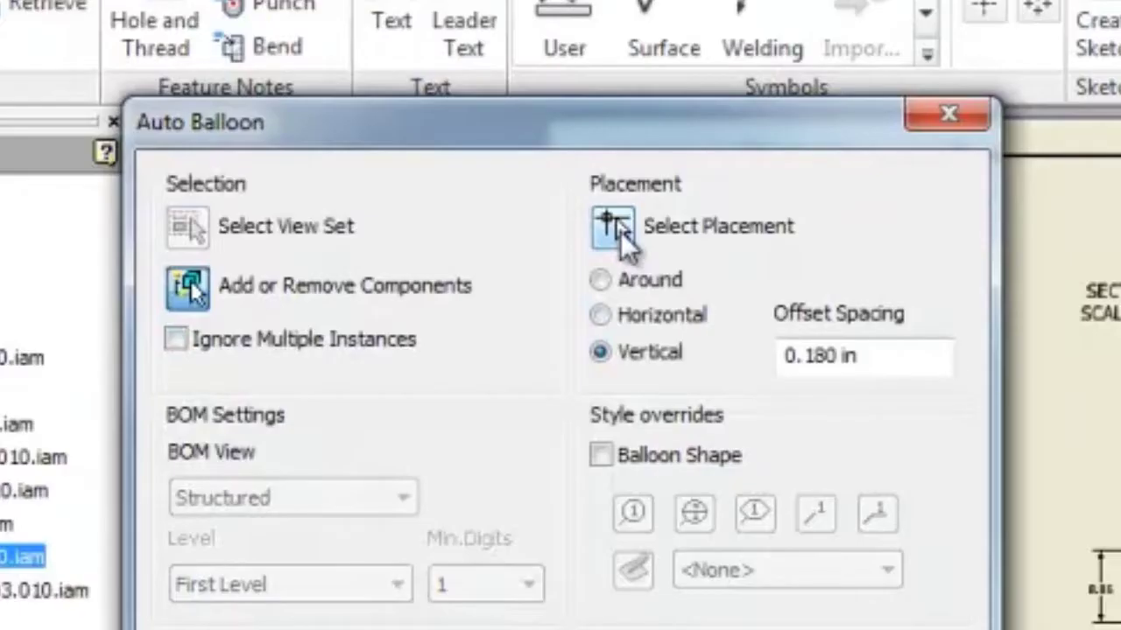
left_click(620, 231)
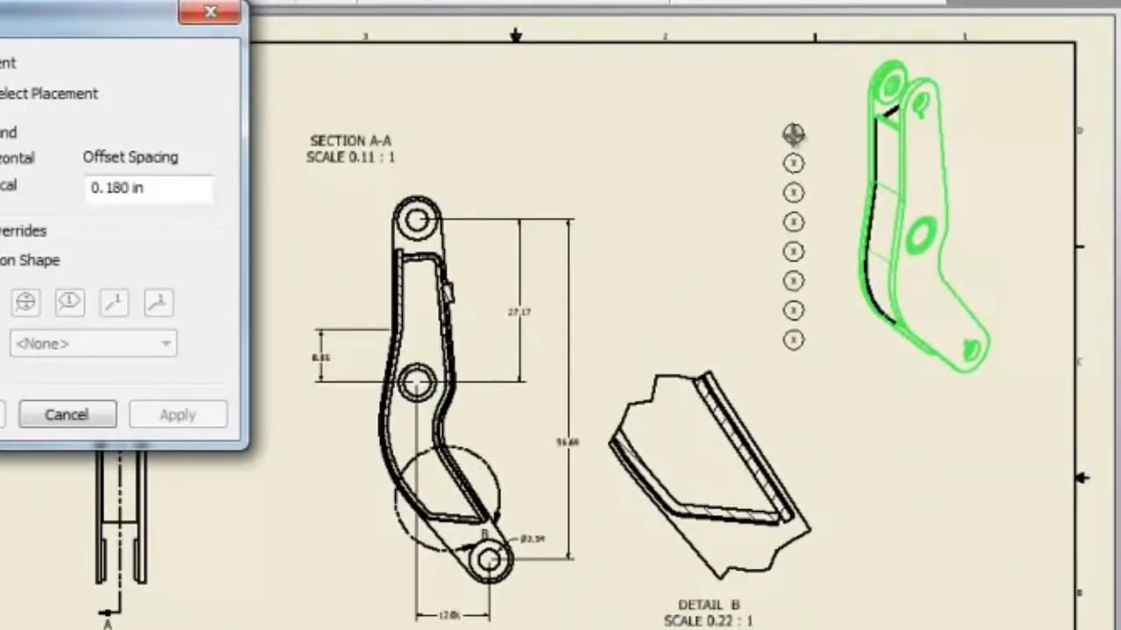
left_click(793, 133)
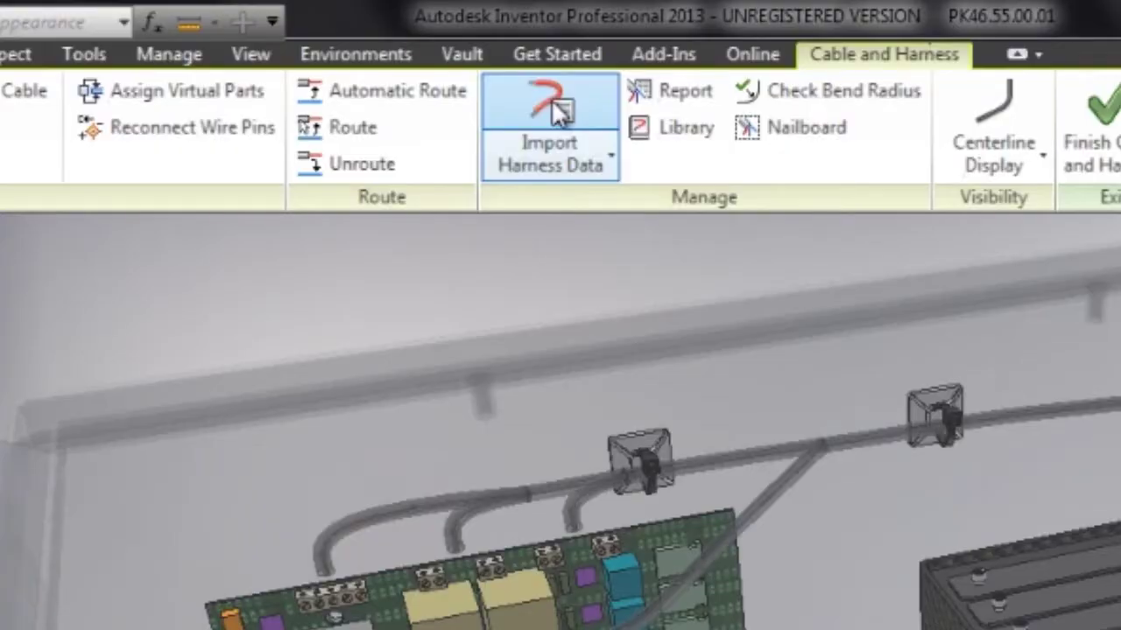
Import the Harness1 XML, auto-route all unrouted wires, and run Optimize.
left_click(447, 63)
left_click(490, 219)
left_click(884, 515)
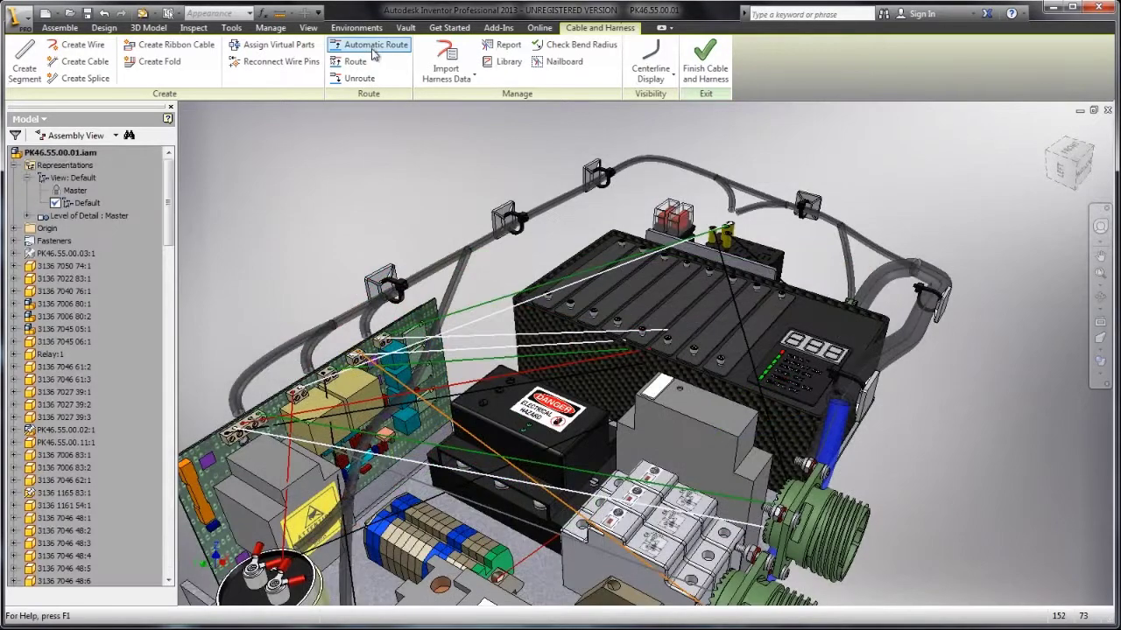
left_click(375, 45)
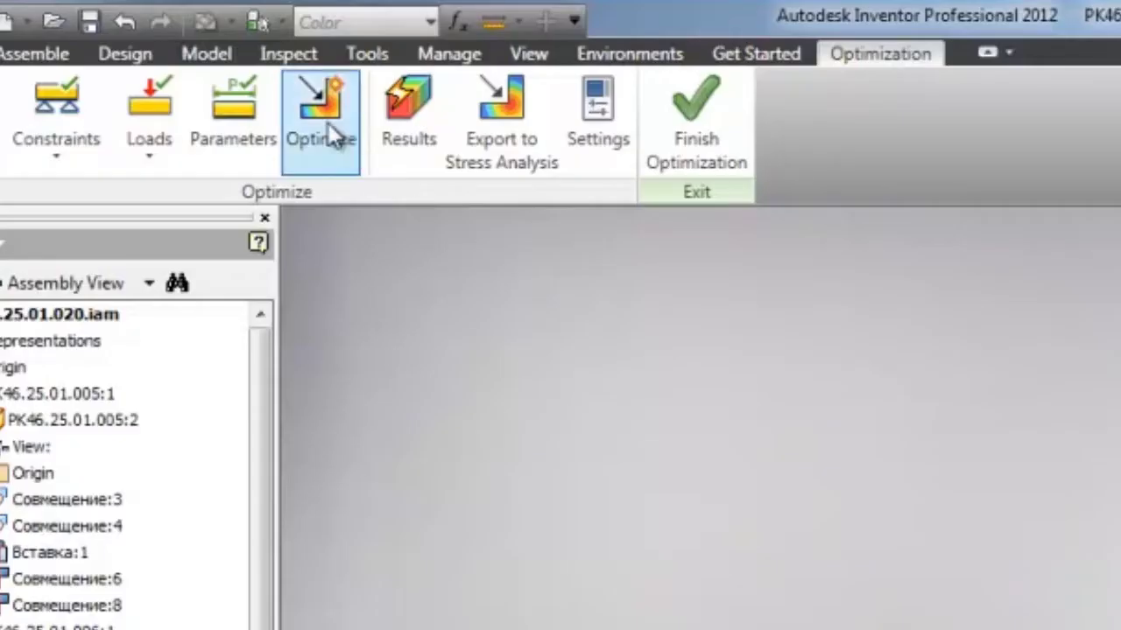
left_click(328, 123)
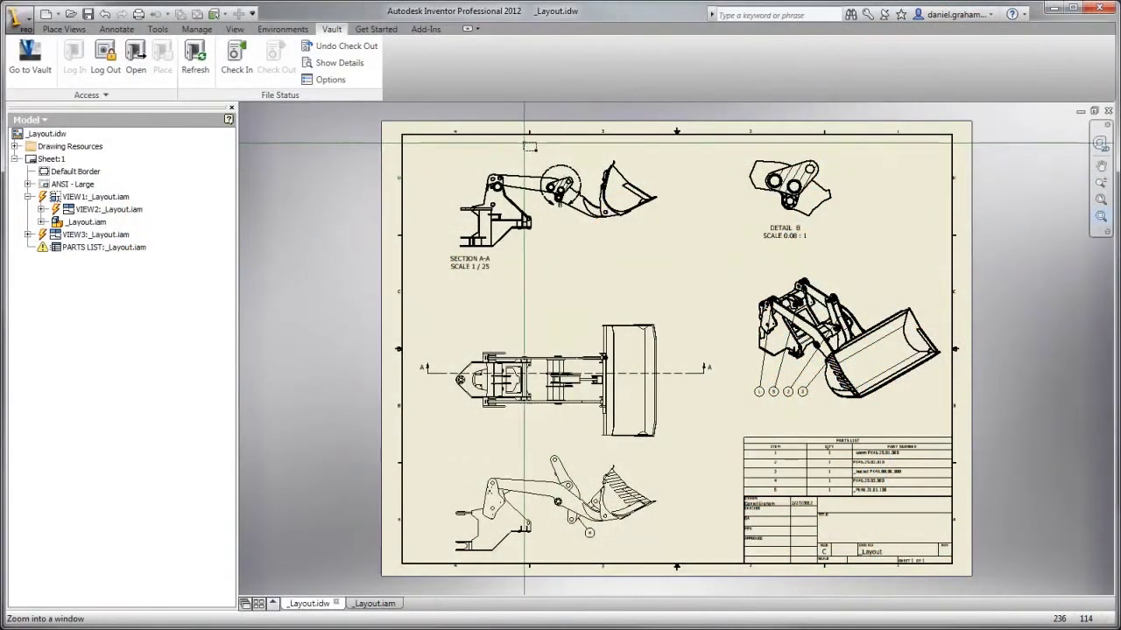
Extrude the triangle profile as a Cut through the boom plate in _Layout.iam.
left_click(679, 204)
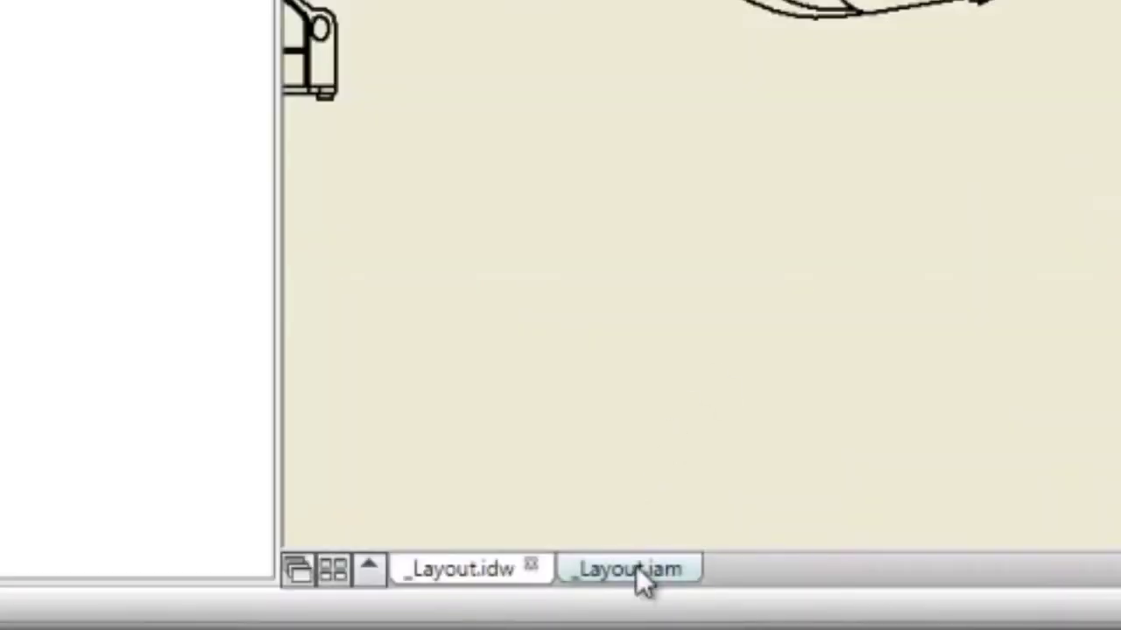
left_click(636, 566)
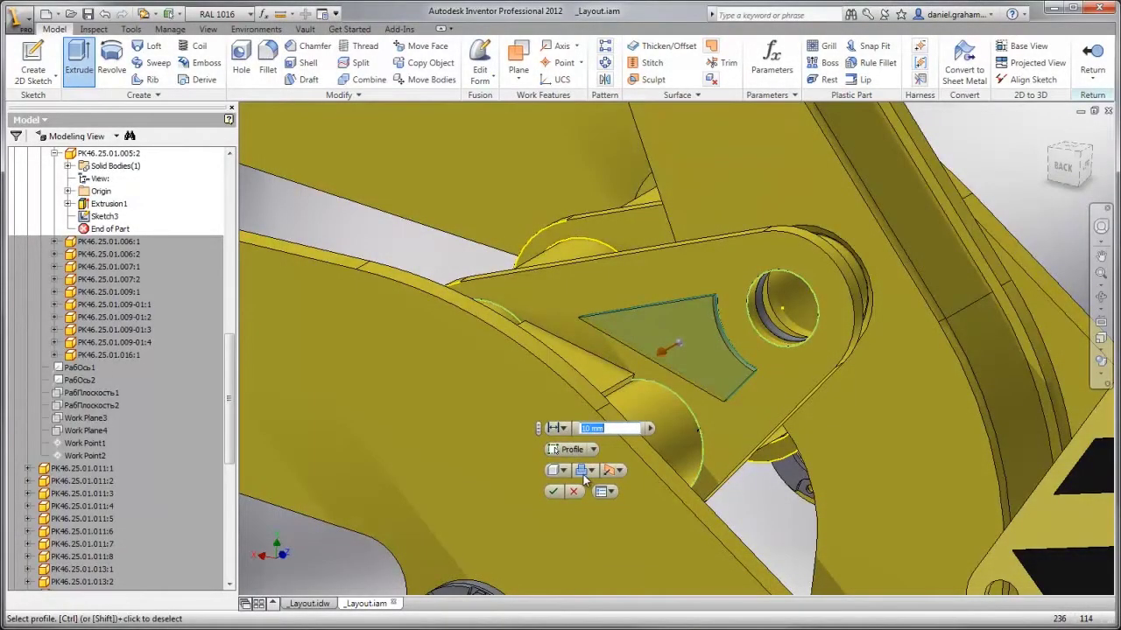
left_click(586, 470)
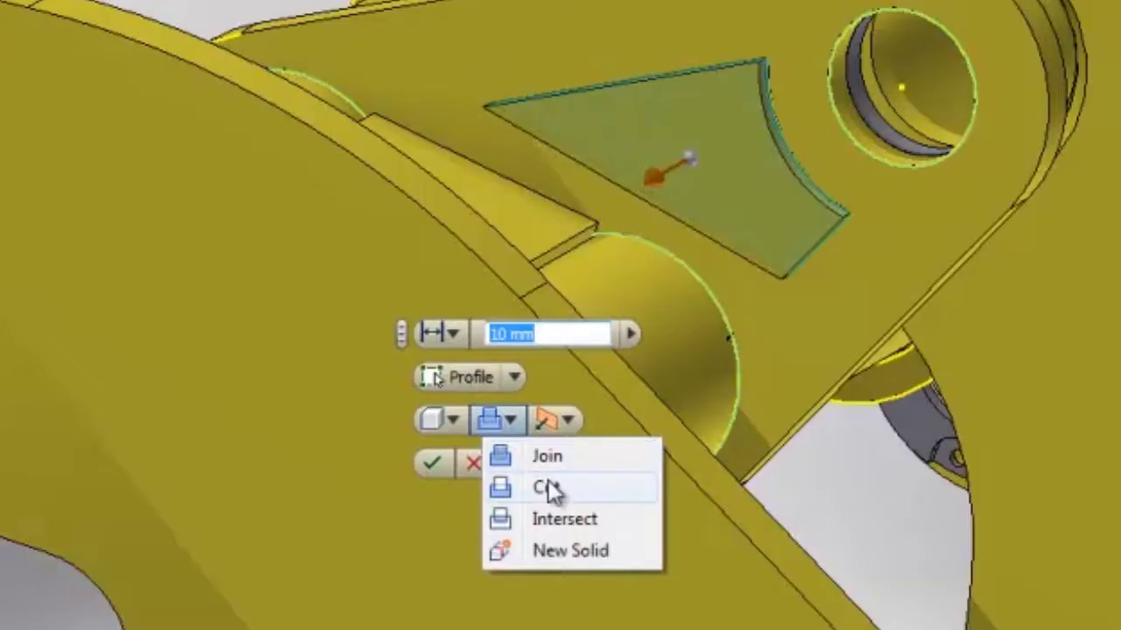
left_click(588, 507)
left_click(440, 466)
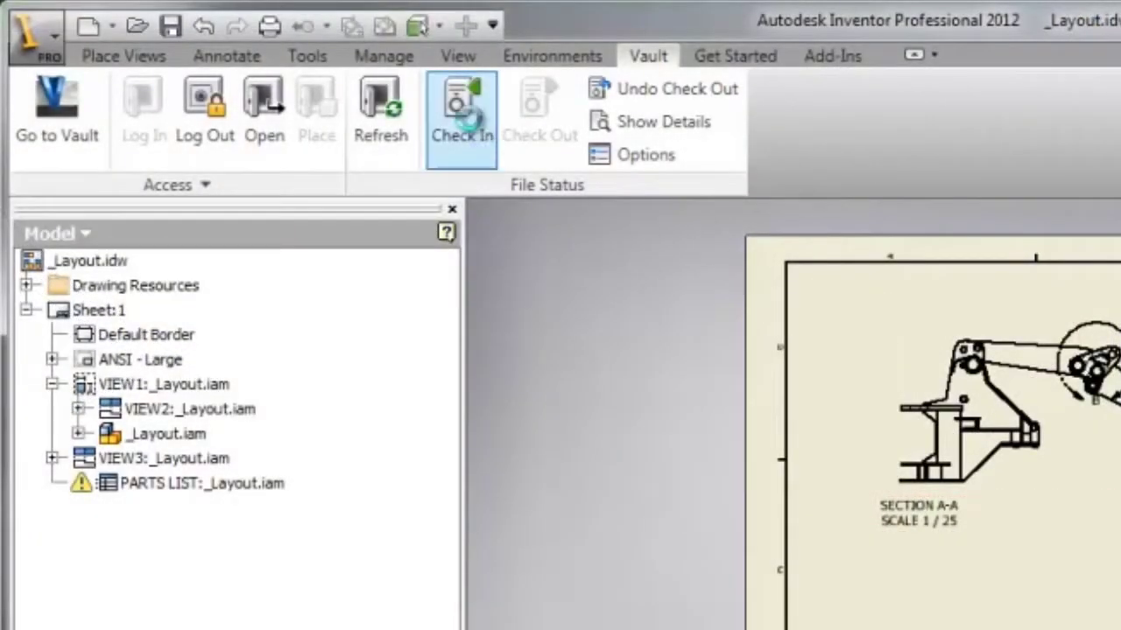
Check in _Layout.idw with the comment 'Document cut for weight saving'.
left_click(467, 117)
type("Document cut for weight saving")
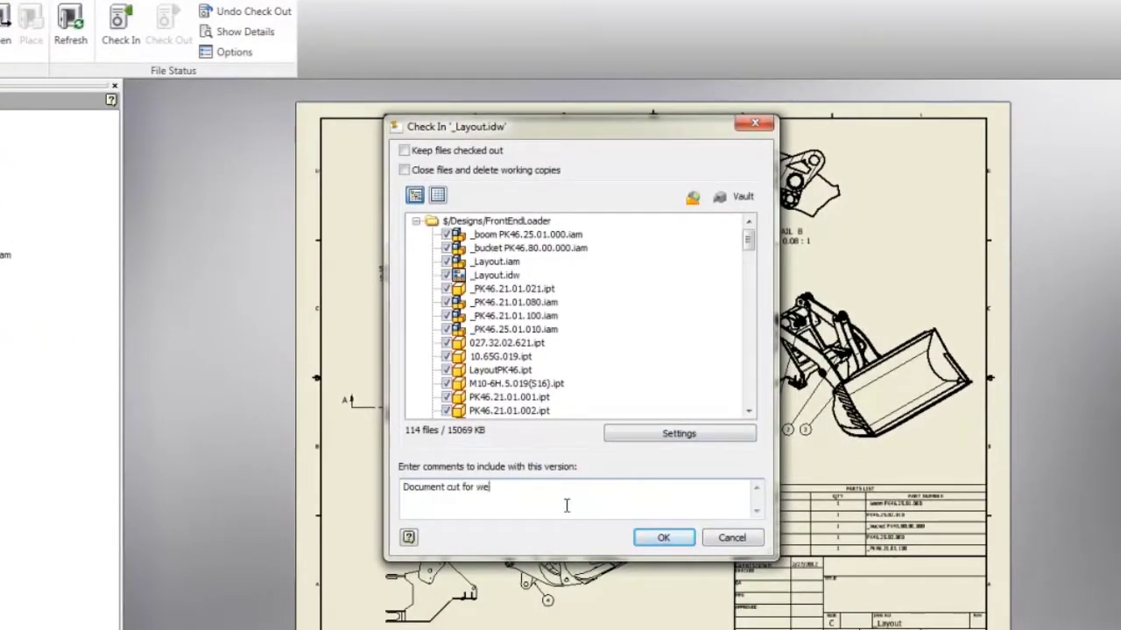
left_click(663, 534)
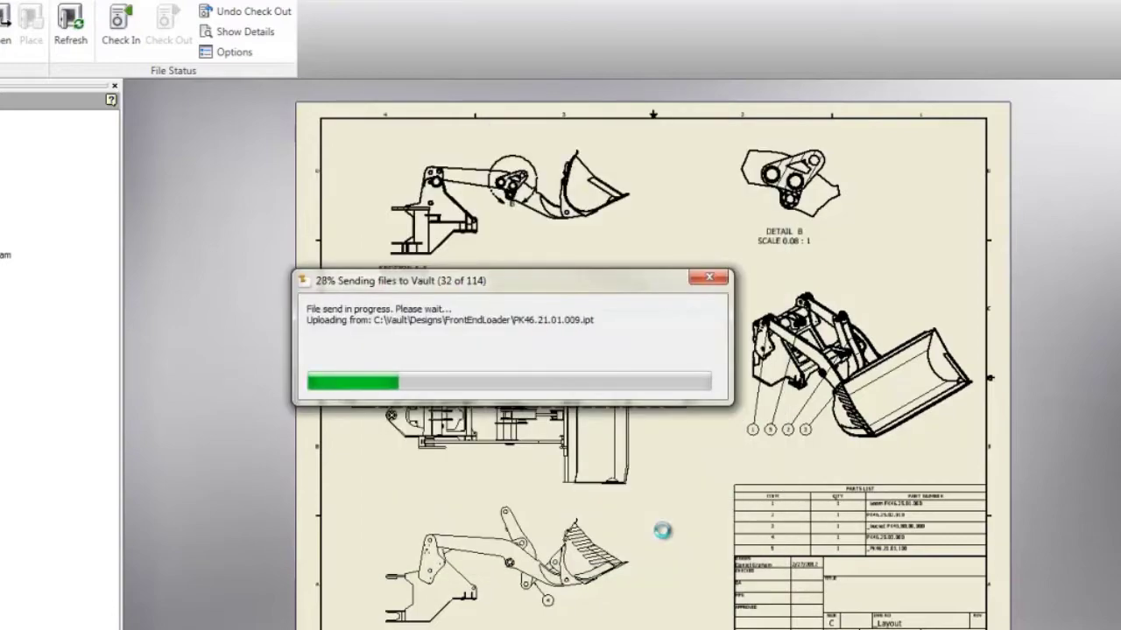